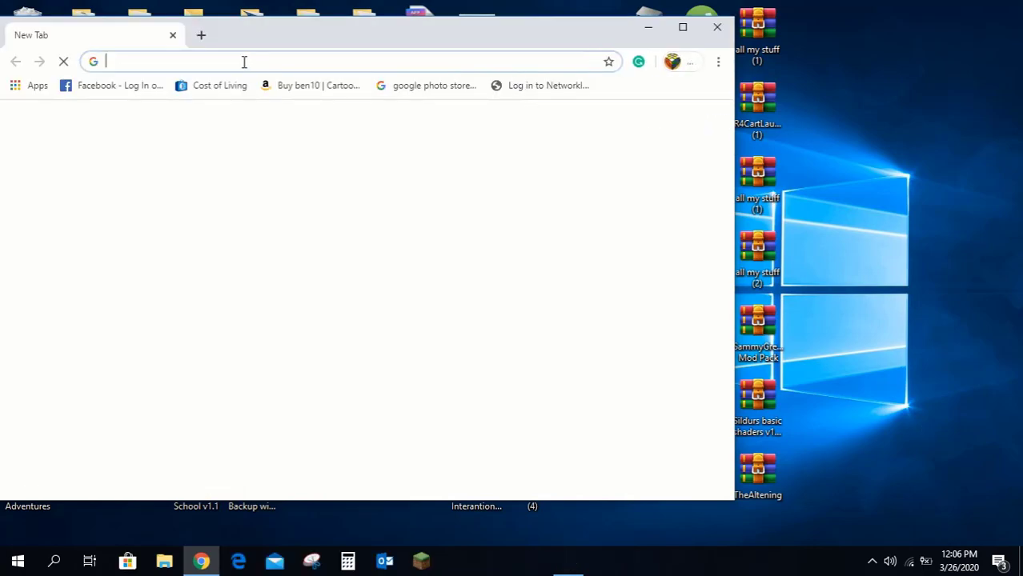
Go to mcleaks.net and open its Authenticator page.
type("mcleaks.net")
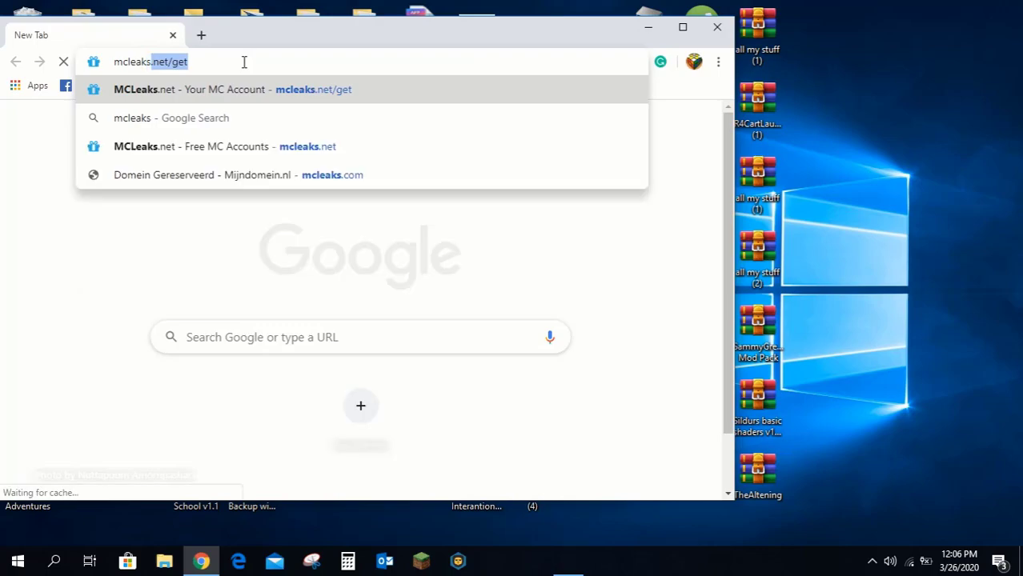
key("Return")
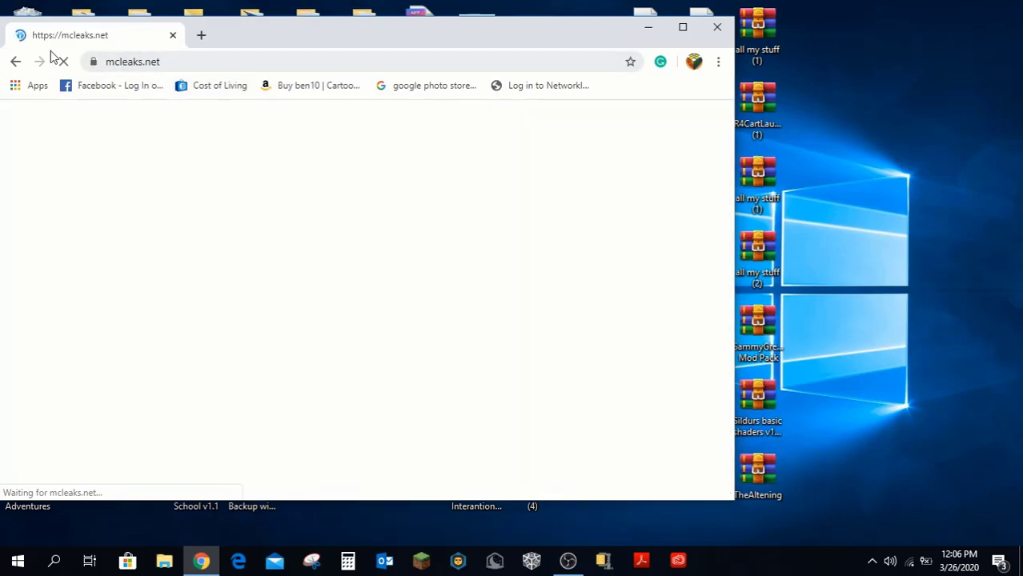
left_click_drag(325, 36, 363, 29)
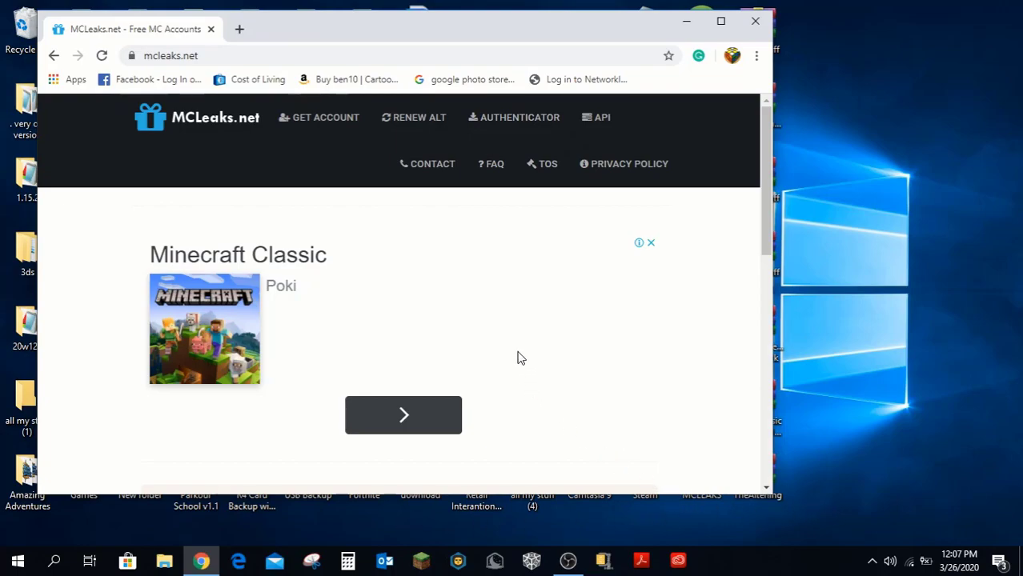
left_click(520, 132)
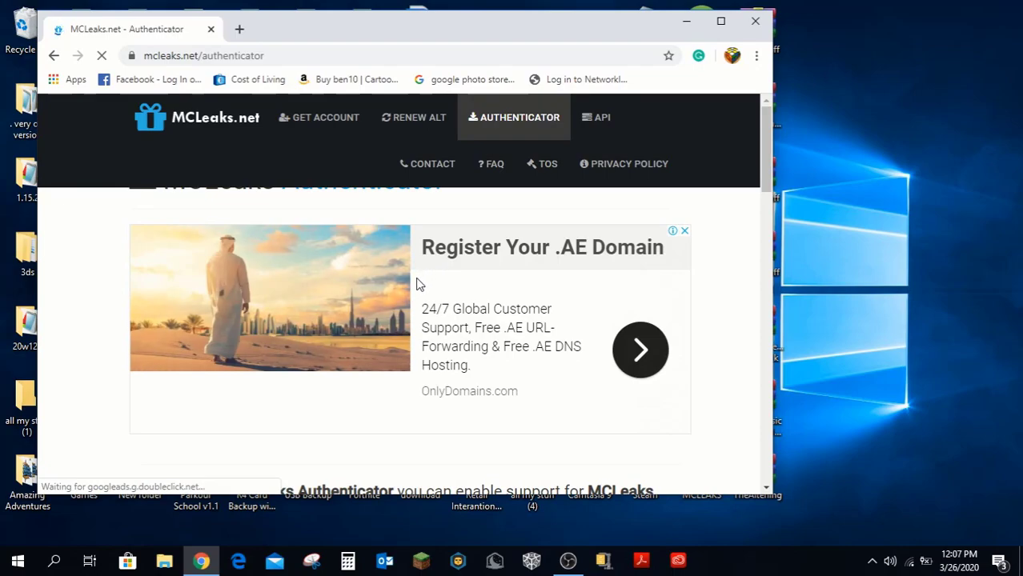
Download the MCLeaks Authenticator for Windows and copy the .exe to the desktop.
scroll(404, 292, "down", 3)
scroll(404, 294, "down", 4)
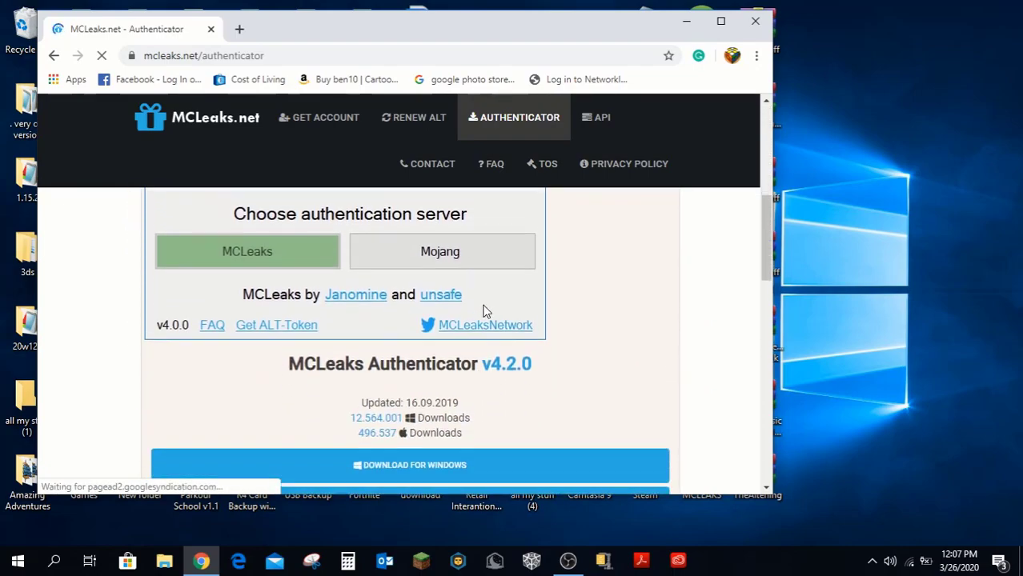
left_click(422, 288)
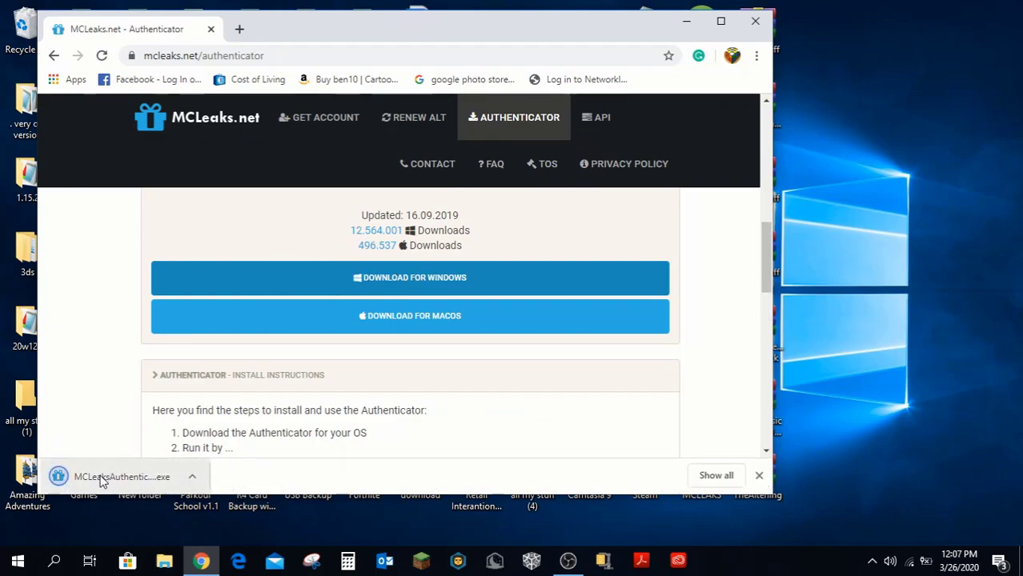
left_click_drag(119, 482, 847, 260)
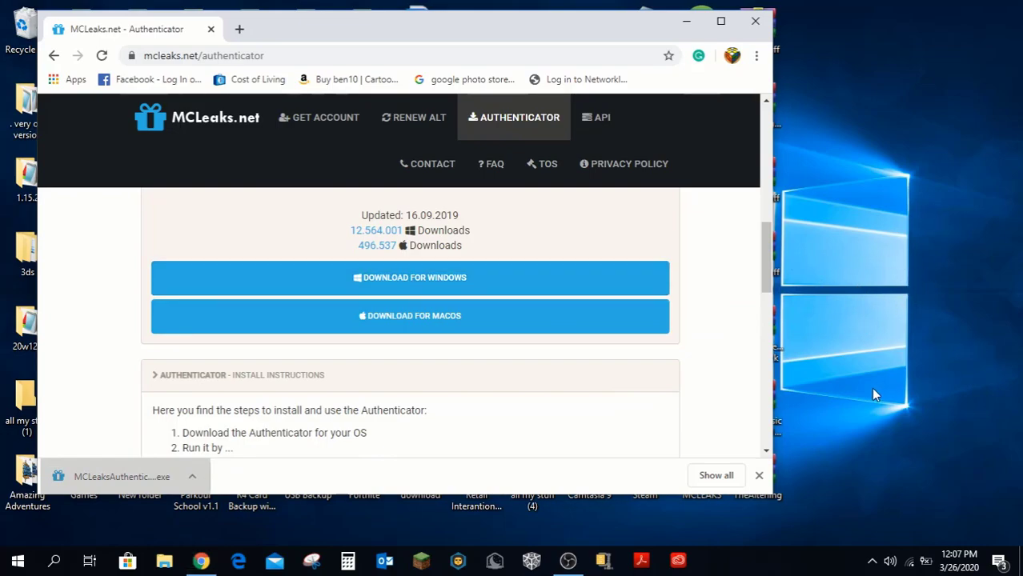
left_click(238, 29)
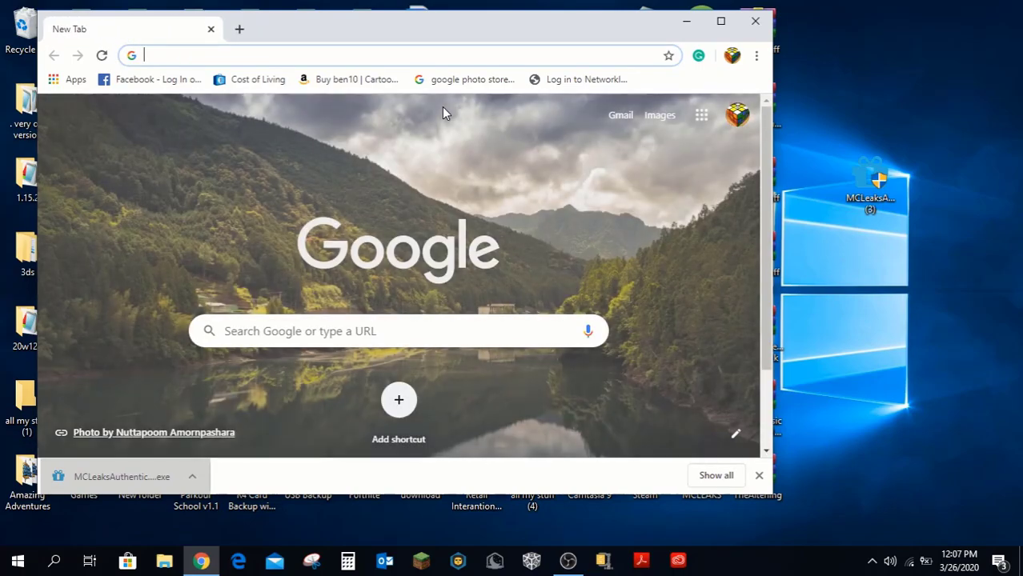
Go to skmedix.pl/sklauncher in a new tab and dismiss the downloads bar.
type("skmedix")
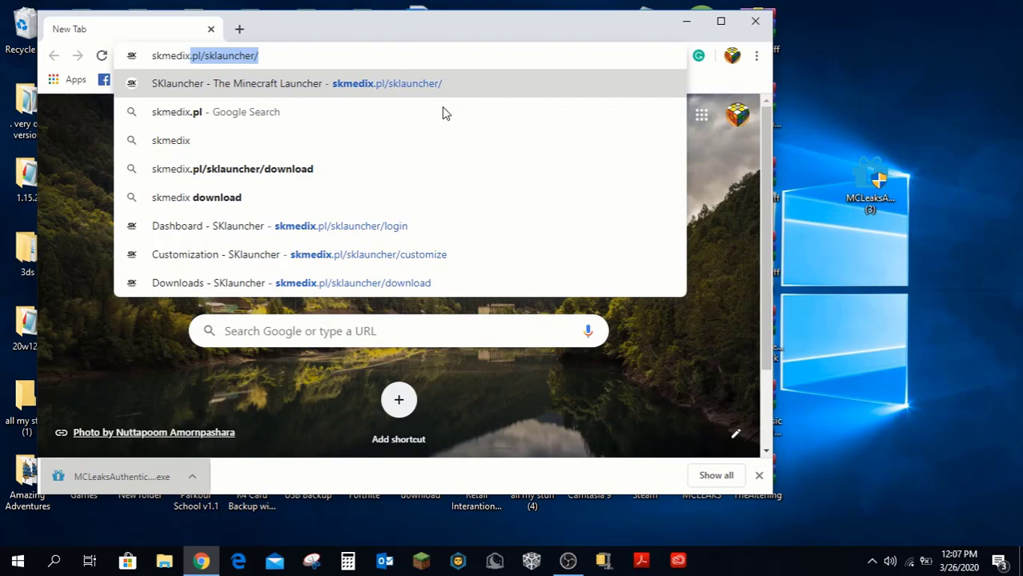
type(".pl/sklauncher")
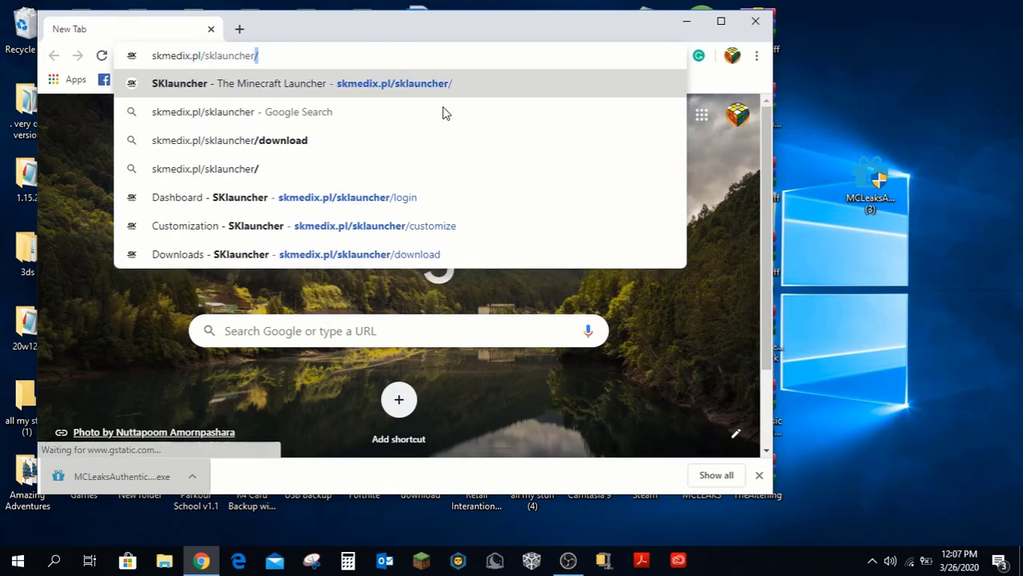
key("Return")
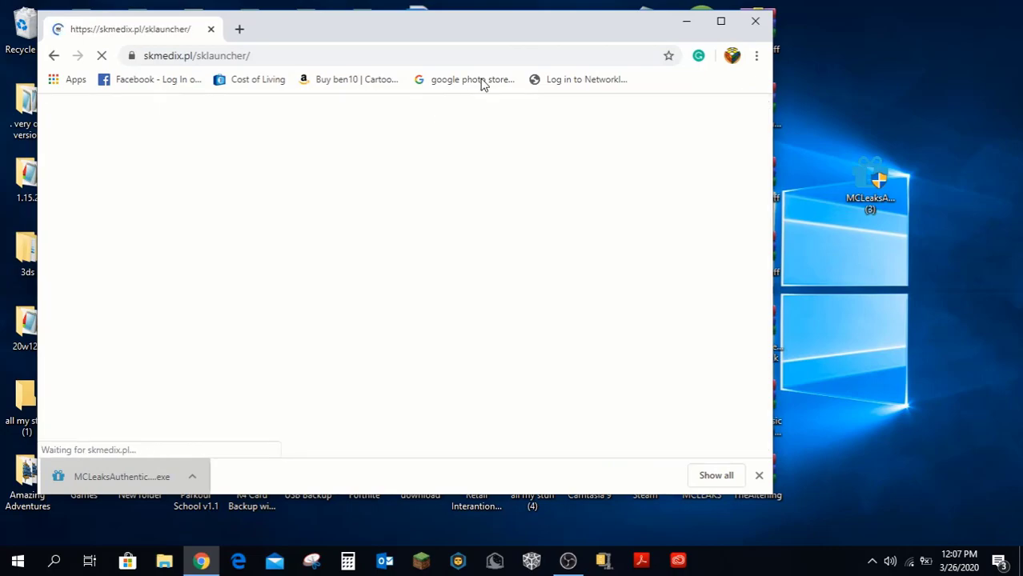
left_click(759, 477)
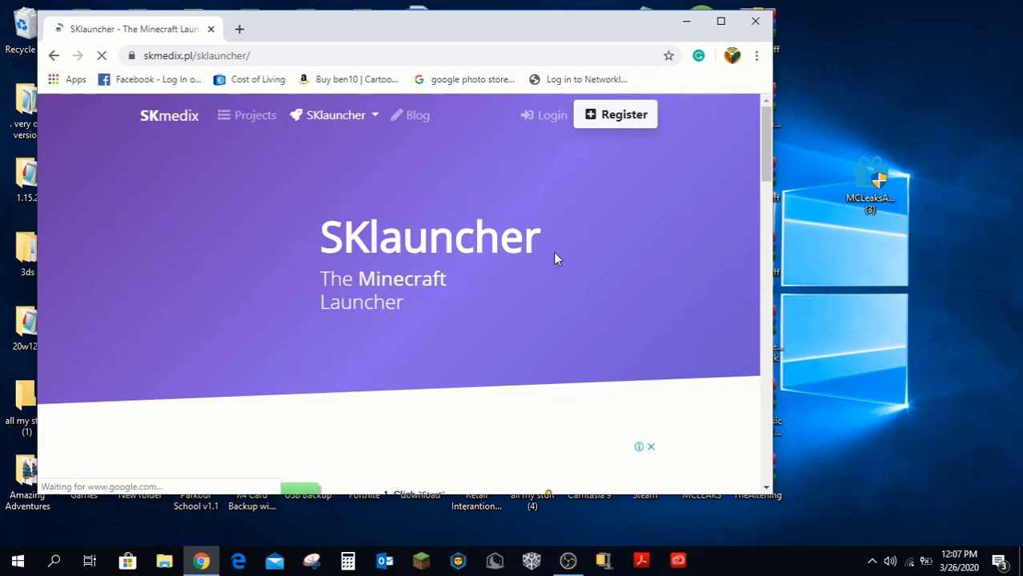
Scroll down to Get started and open the SKlauncher Downloads page.
scroll(528, 304, "down", 2)
scroll(488, 234, "up", 1)
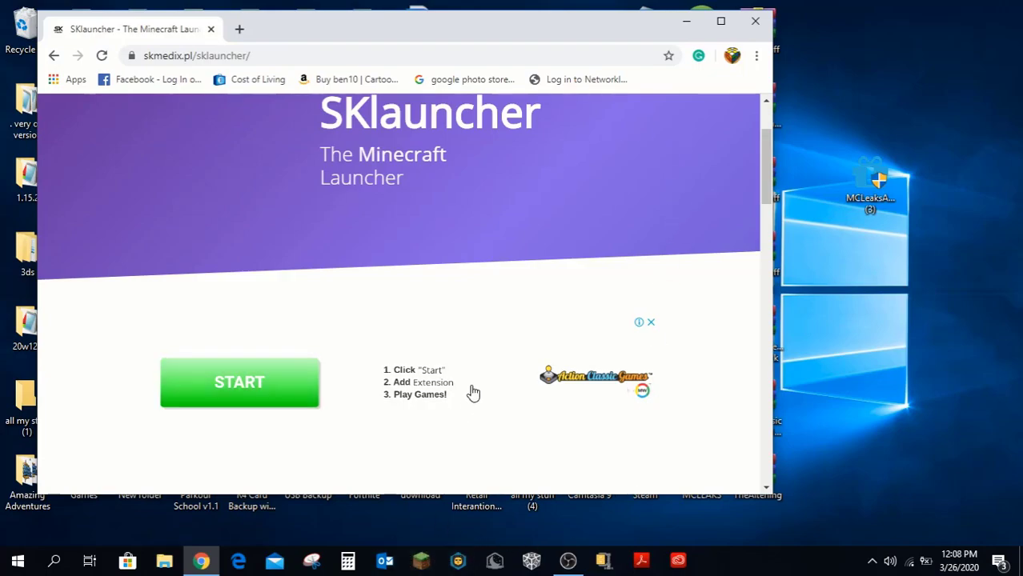
scroll(489, 363, "down", 2)
scroll(490, 354, "down", 5)
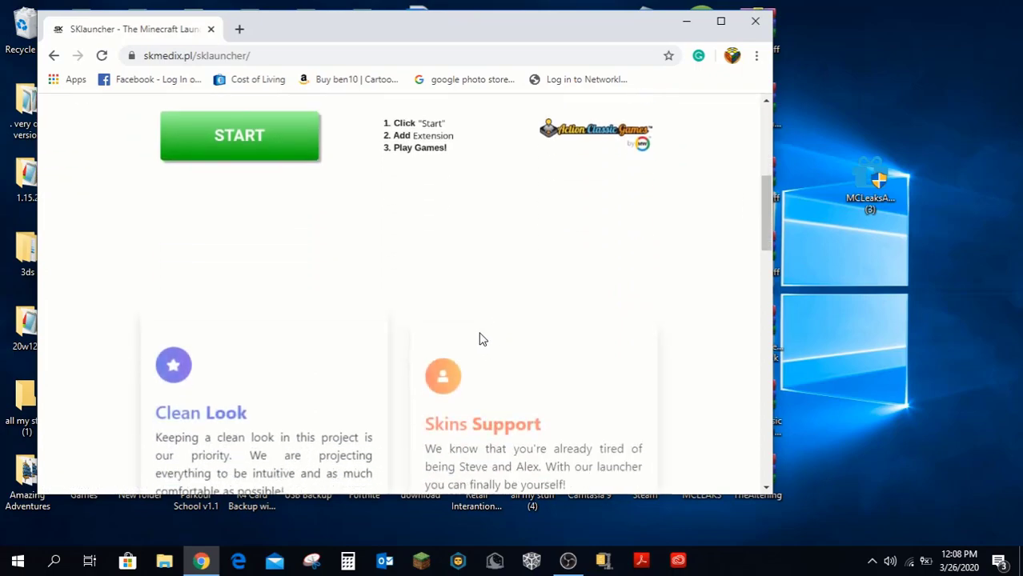
left_click_drag(834, 141, 914, 234)
scroll(267, 349, "down", 8)
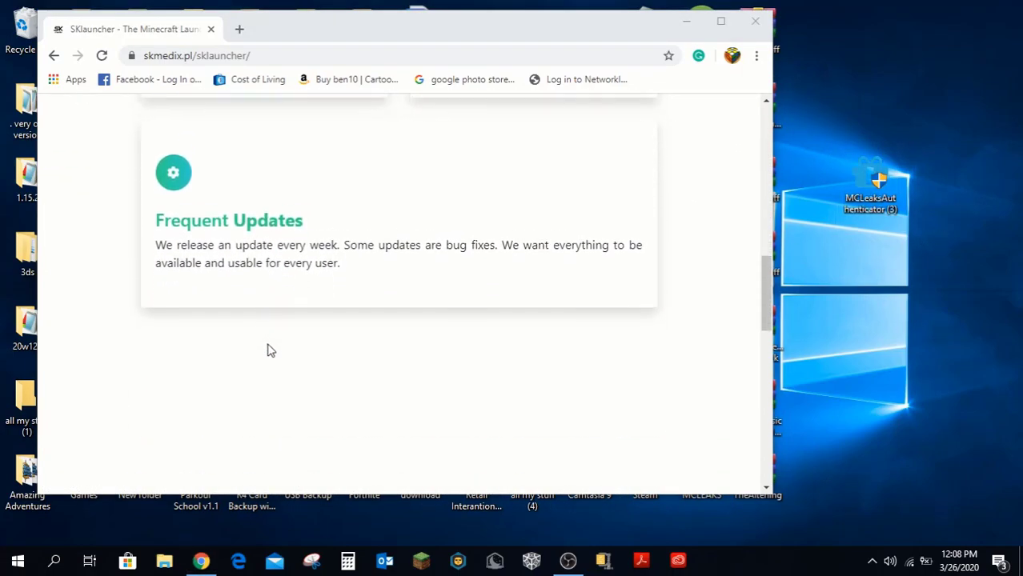
scroll(423, 287, "down", 5)
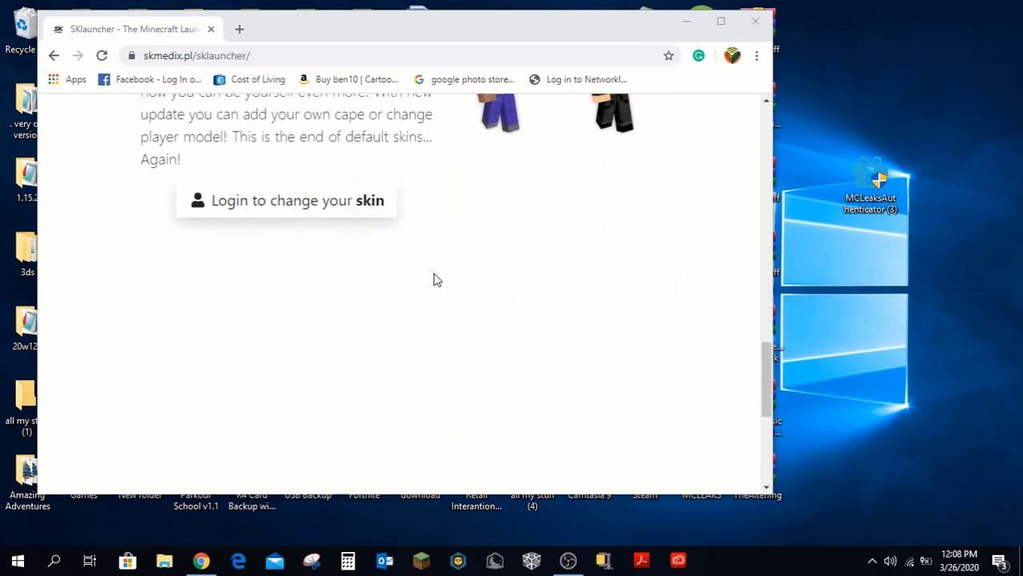
scroll(435, 281, "down", 2)
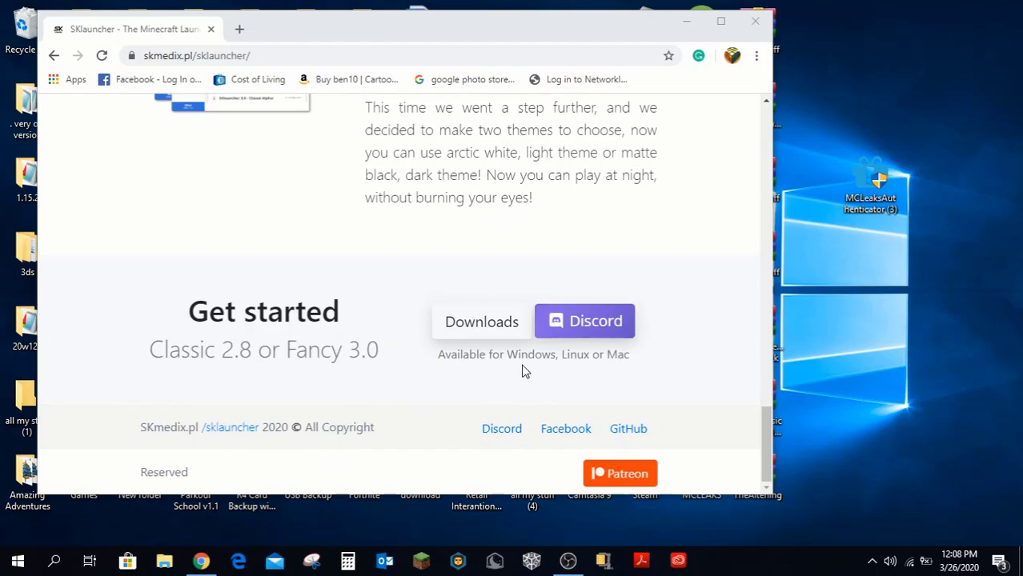
left_click(476, 321)
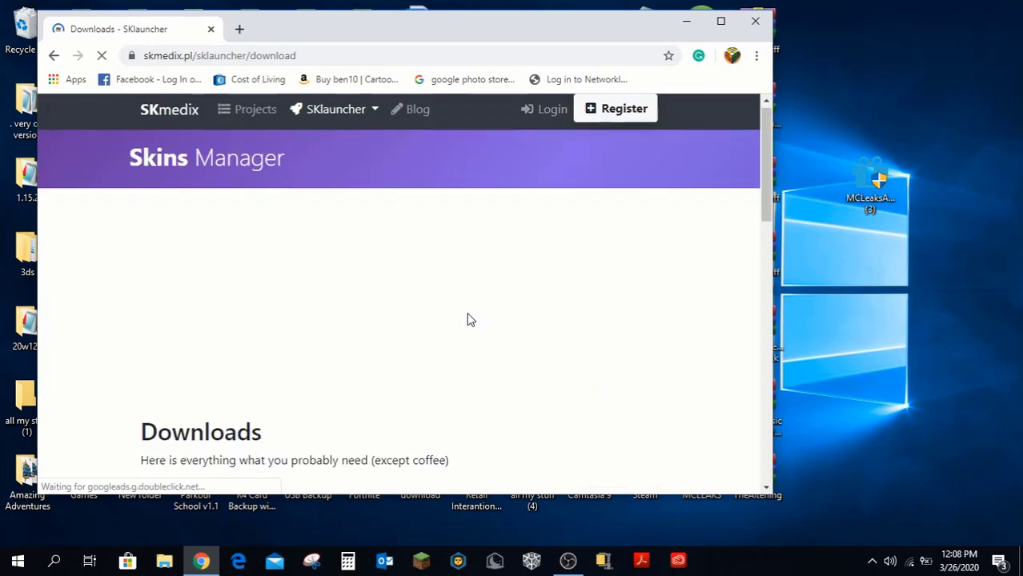
Download the SKlauncher 3.0 installer for Windows (exe).
scroll(467, 314, "down", 2)
scroll(445, 313, "down", 1)
scroll(445, 311, "down", 2)
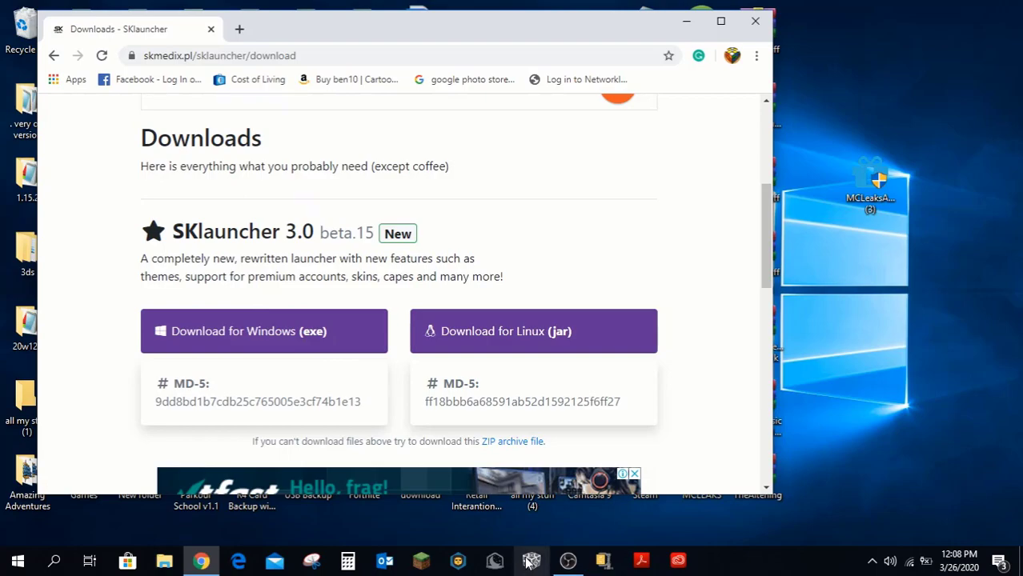
left_click(289, 345)
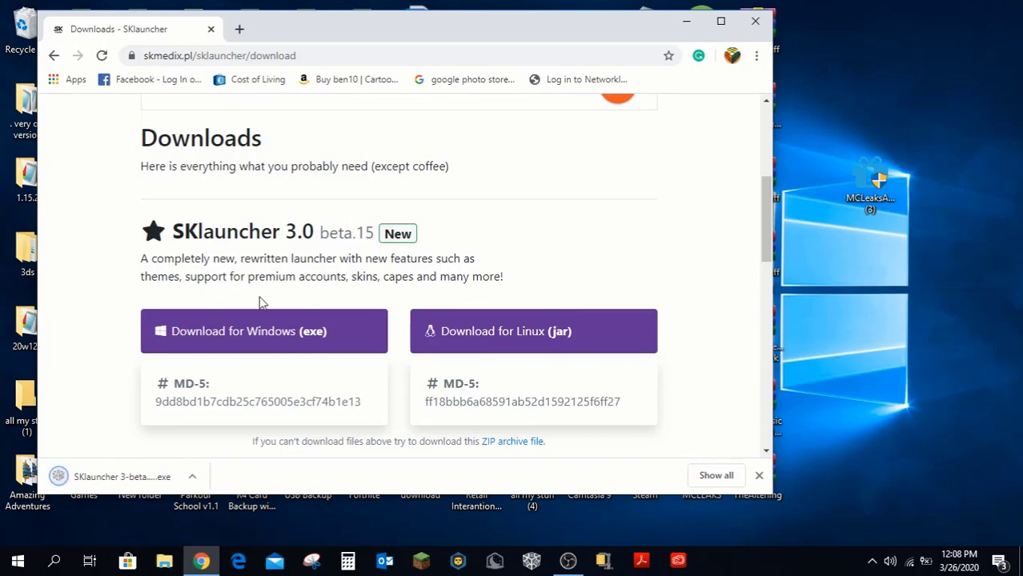
Launch the downloaded installer, close Chrome, and move the MCLeaks icon to the desktop's top row.
left_click(120, 477)
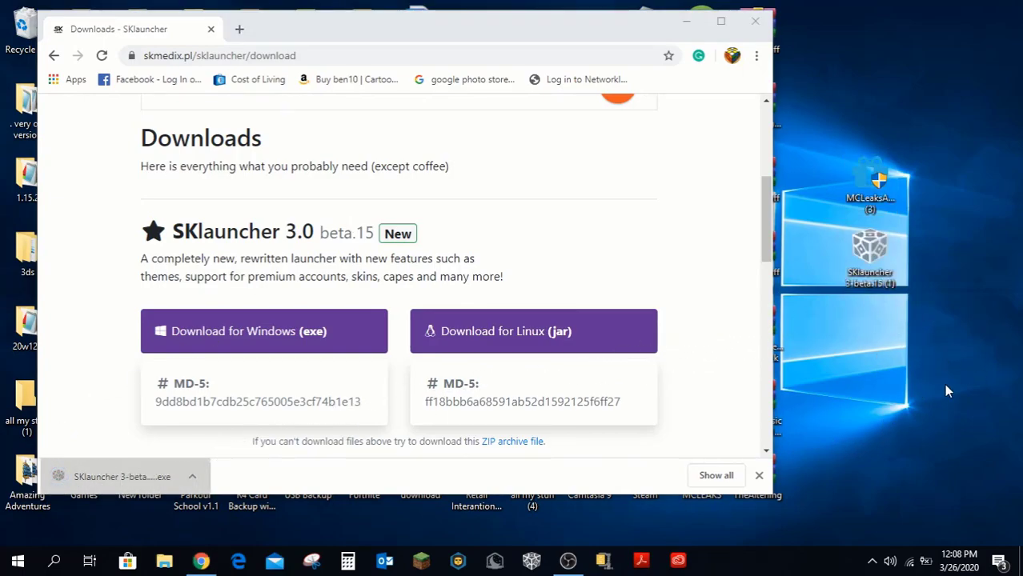
left_click(755, 22)
left_click_drag(871, 180, 814, 36)
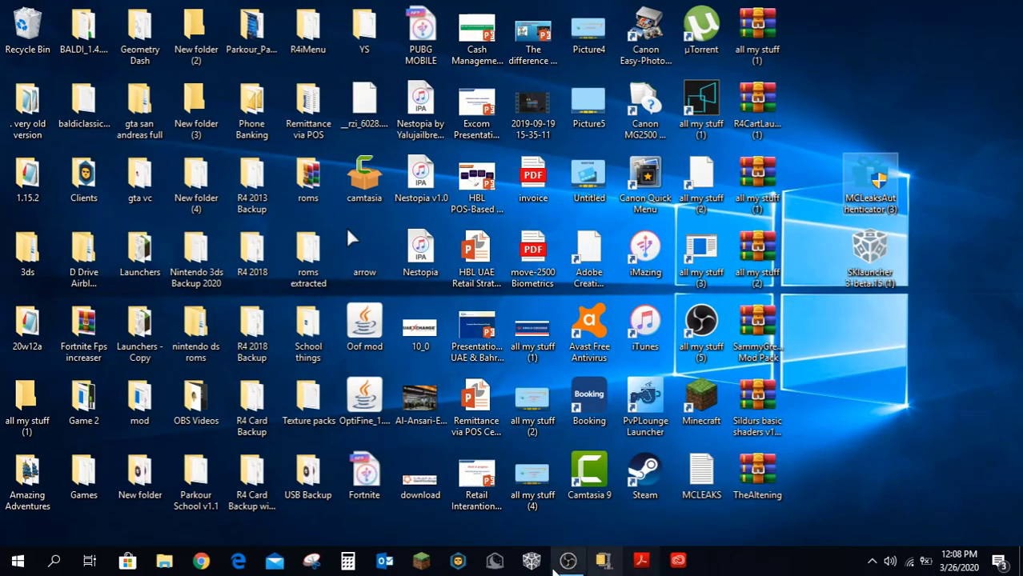
Launch Minecraft Launcher and log out of the currently connected account.
left_click(422, 561)
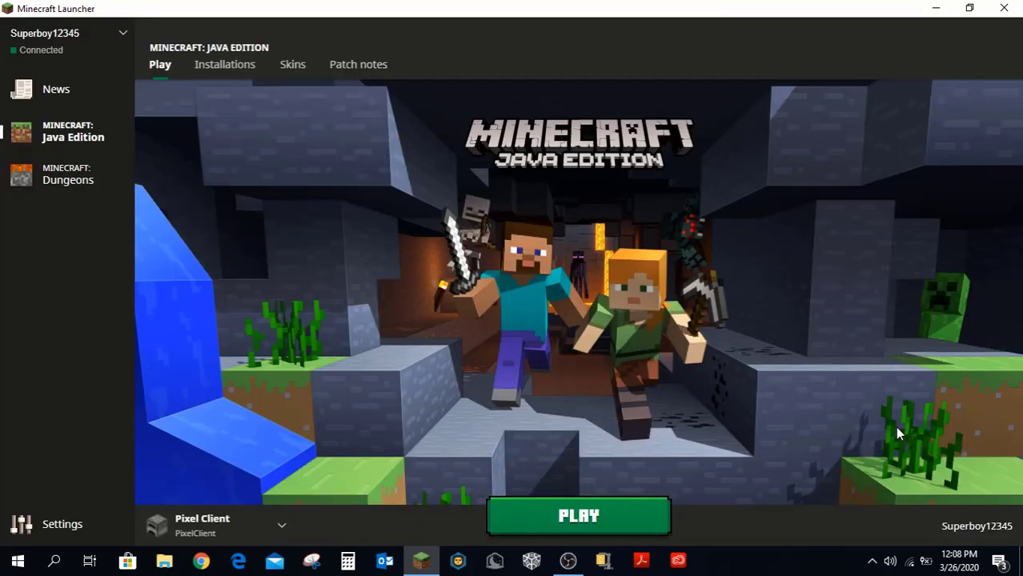
left_click(60, 37)
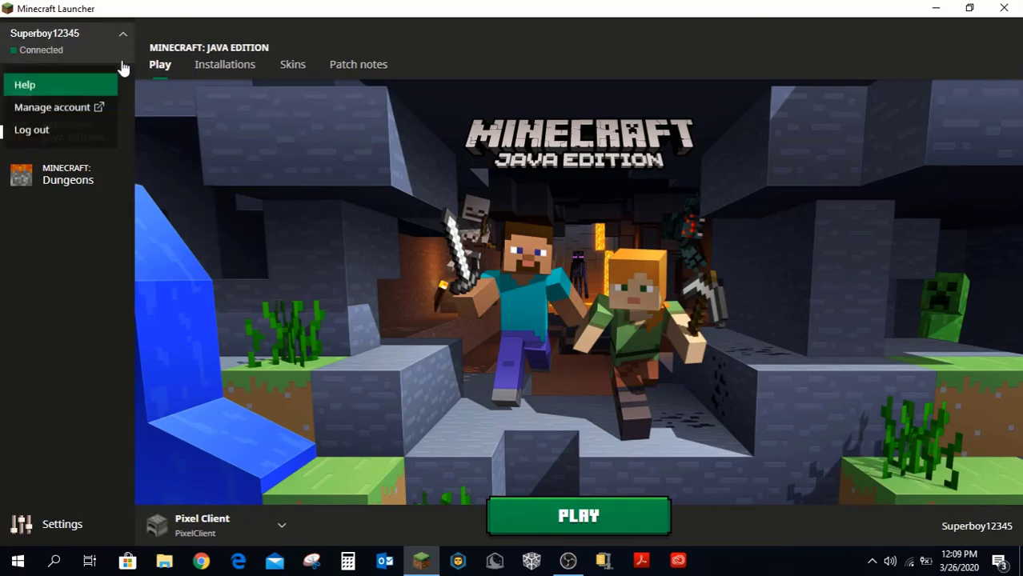
left_click(50, 143)
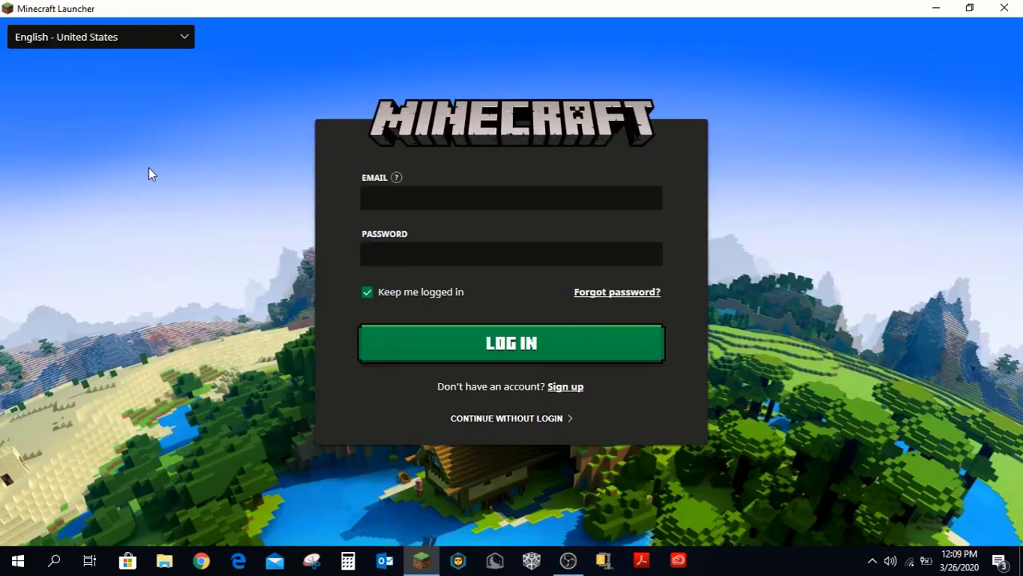
Close Minecraft Launcher and place the SKlauncher shortcut beside MCLeaks Authenticator on the desktop.
left_click(1012, 7)
left_click(999, 83)
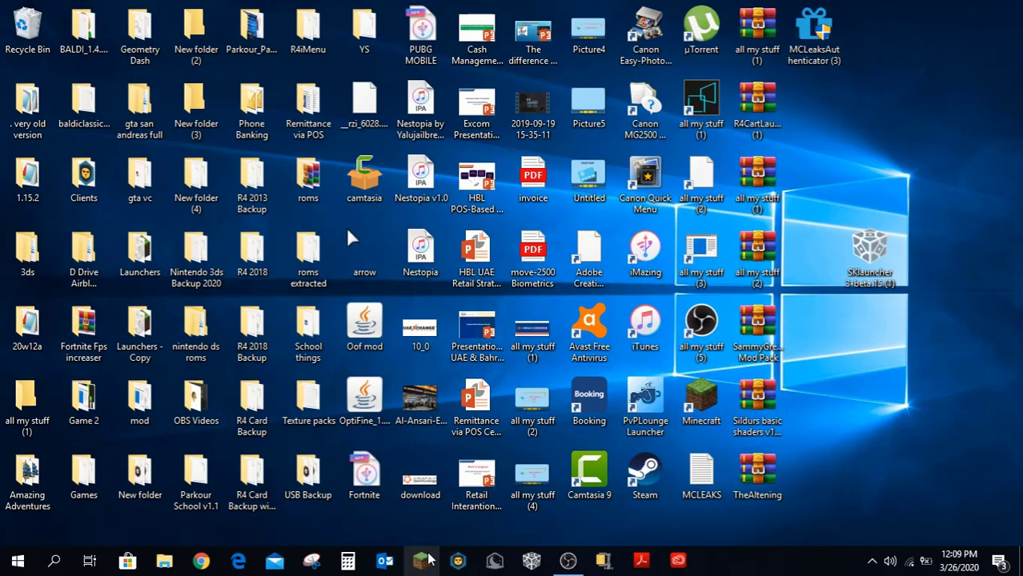
left_click_drag(870, 248, 833, 40)
left_click(826, 40)
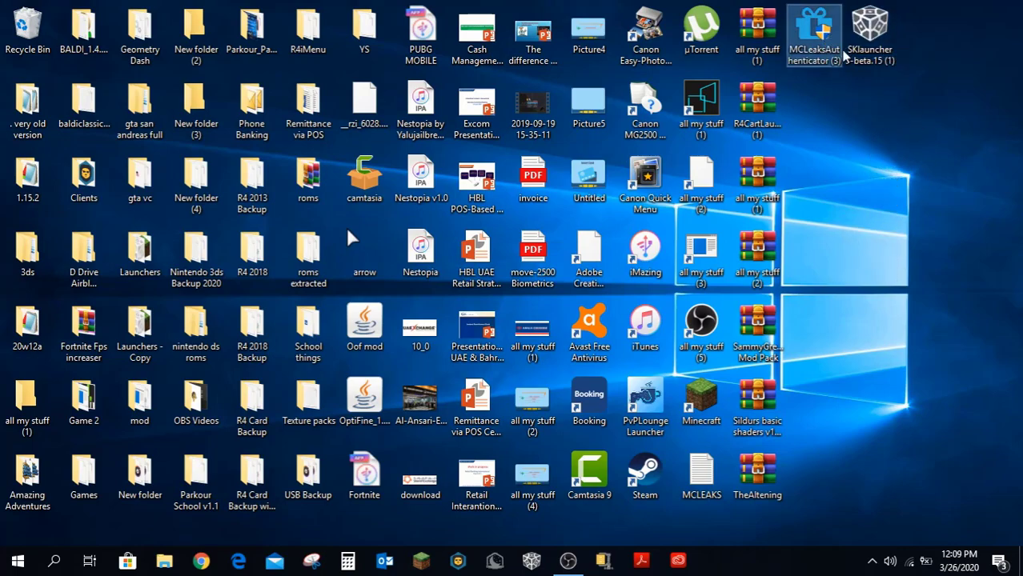
Switch MCLeaks Authenticator's authentication server to Mojang, confirm the success message, and close it.
left_click(859, 192)
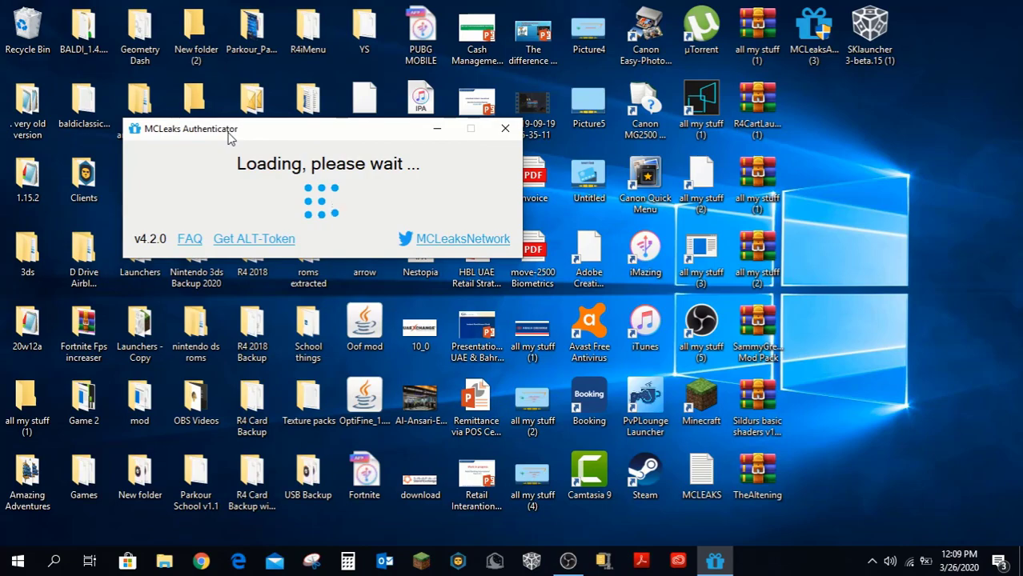
left_click(444, 204)
left_click(606, 342)
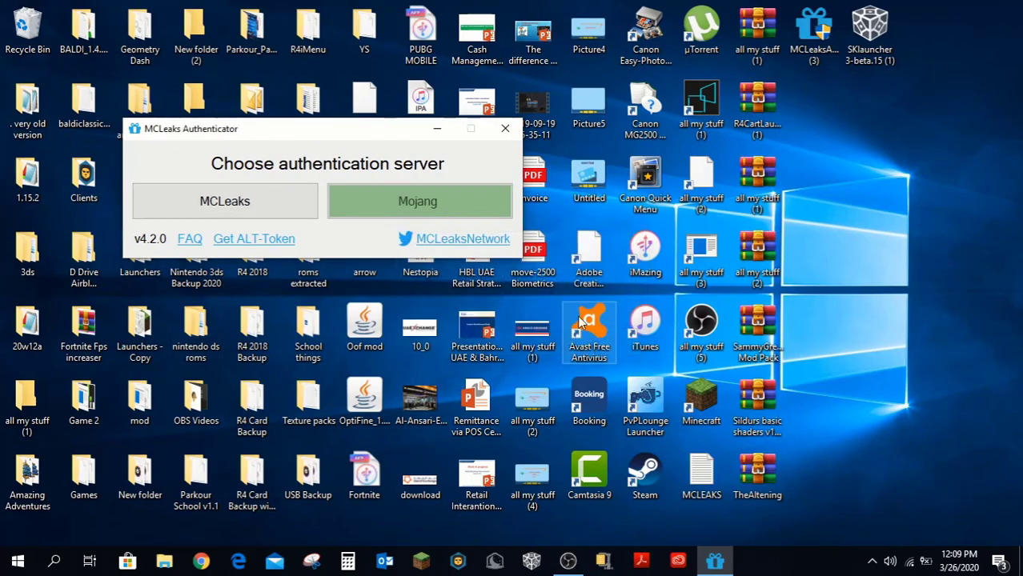
left_click(505, 128)
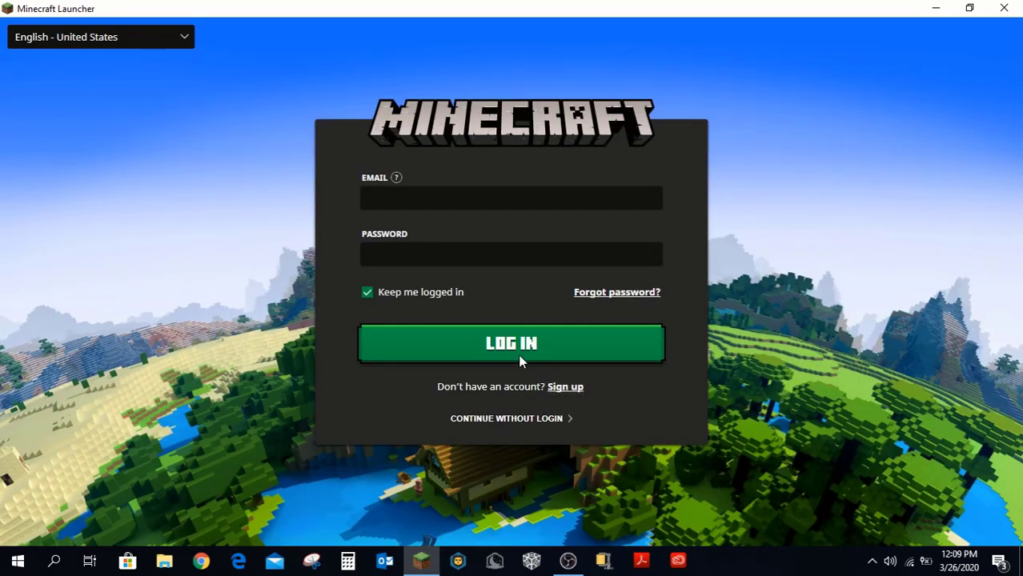
Try logging in with placeholder email and password, dismiss the invalid-login error, and close the launcher.
left_click(440, 197)
type("dfdfdf")
key("Tab")
type("dfdf")
left_click(485, 343)
left_click(1009, 45)
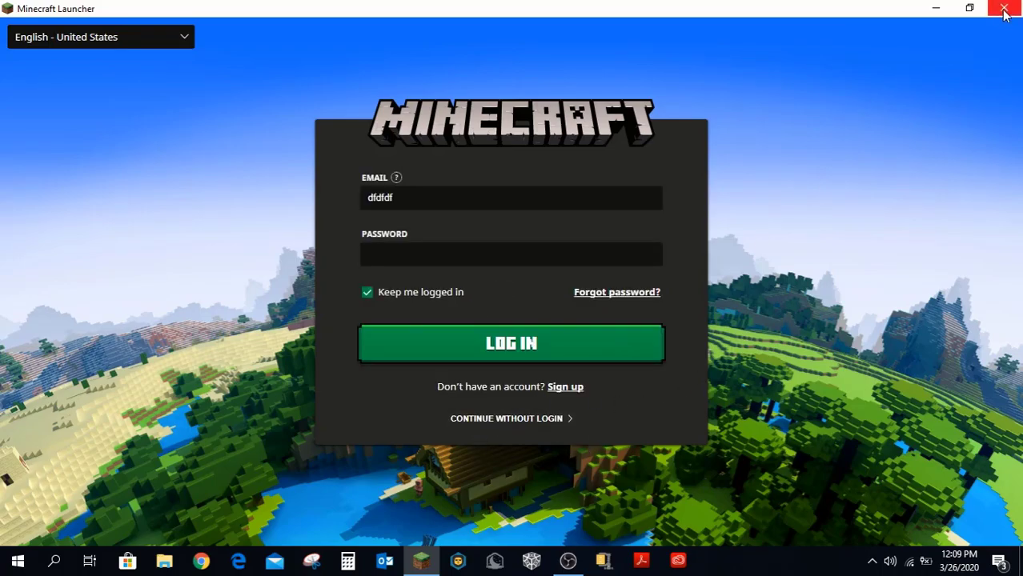
left_click(1004, 7)
double_click(814, 36)
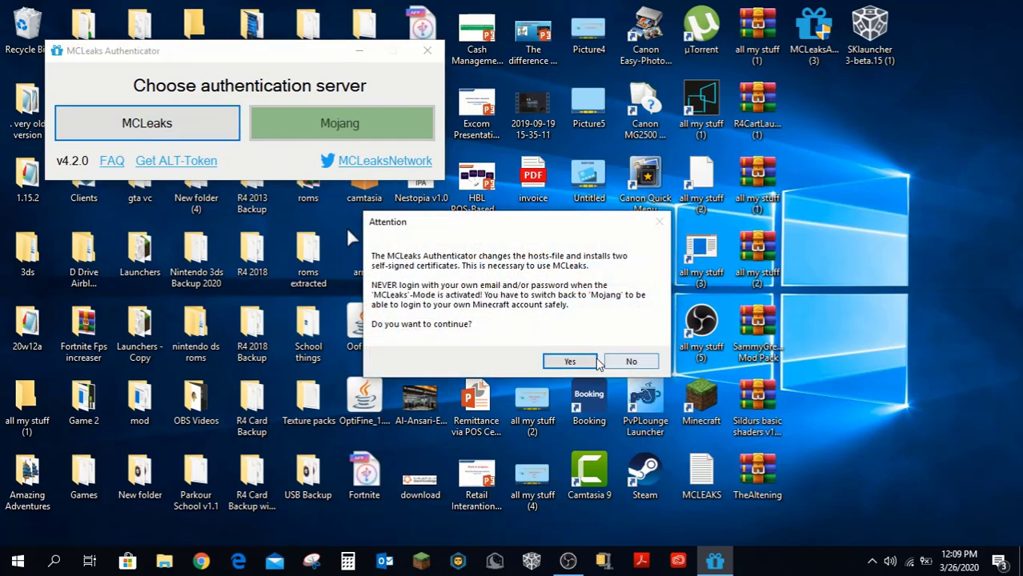
Switch the authentication server to MCLeaks, accepting the hosts-file warning, then close the authenticator.
key("Return")
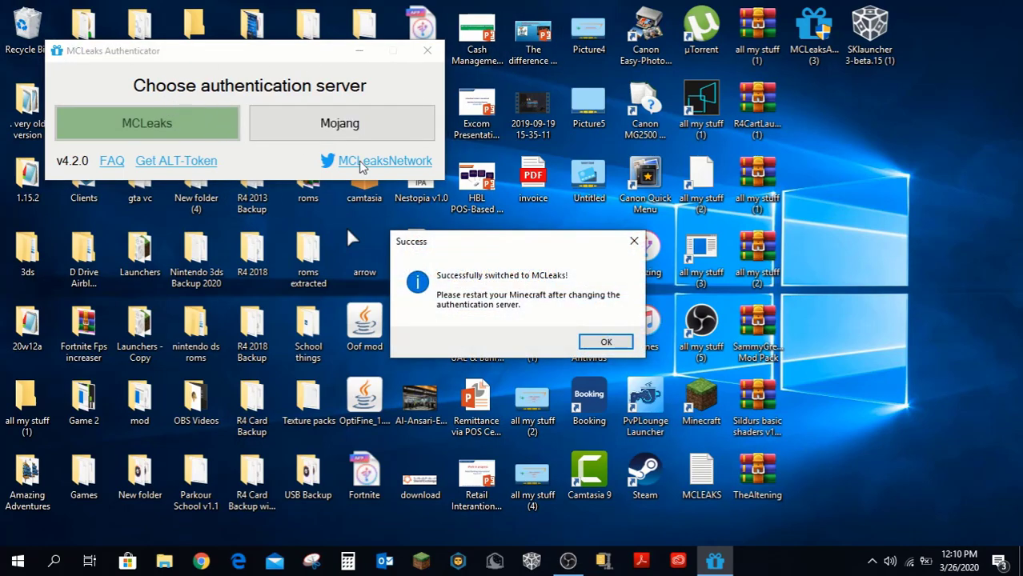
left_click(602, 343)
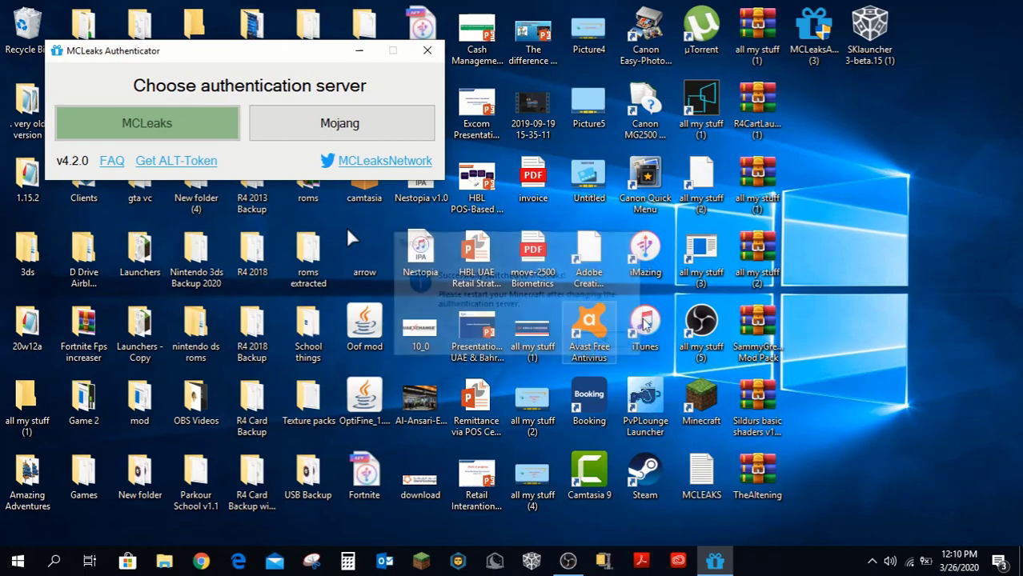
left_click(428, 51)
left_click(974, 186)
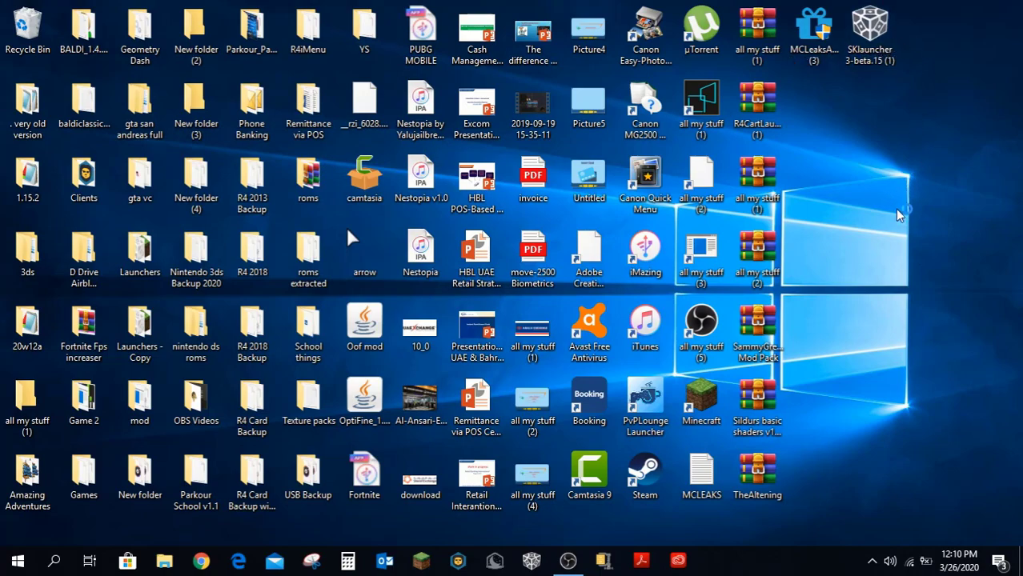
left_click(568, 561)
Launch SKlauncher and log out of its current account via Switch User.
left_click(881, 30)
double_click(881, 30)
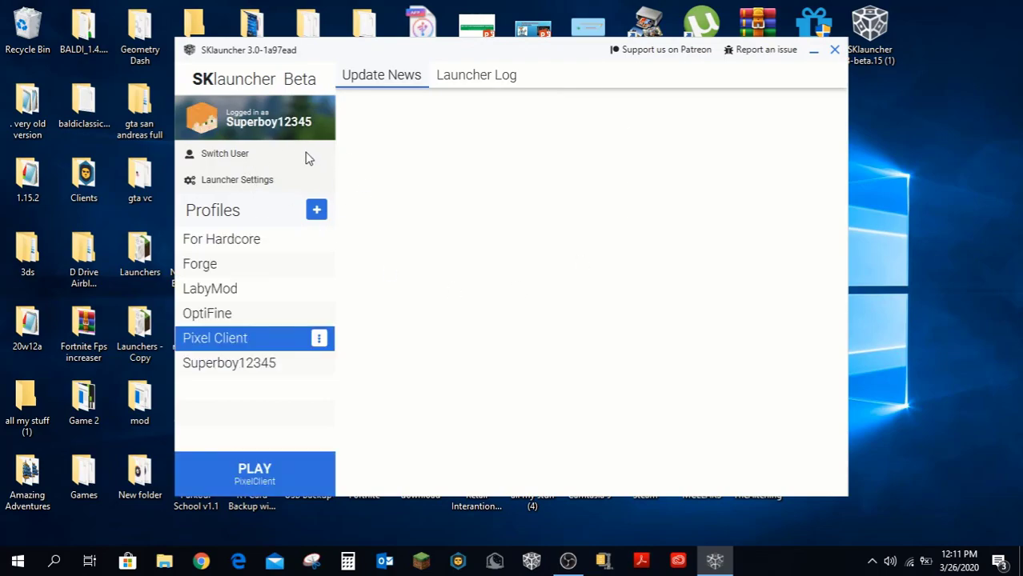
left_click(242, 160)
left_click(253, 234)
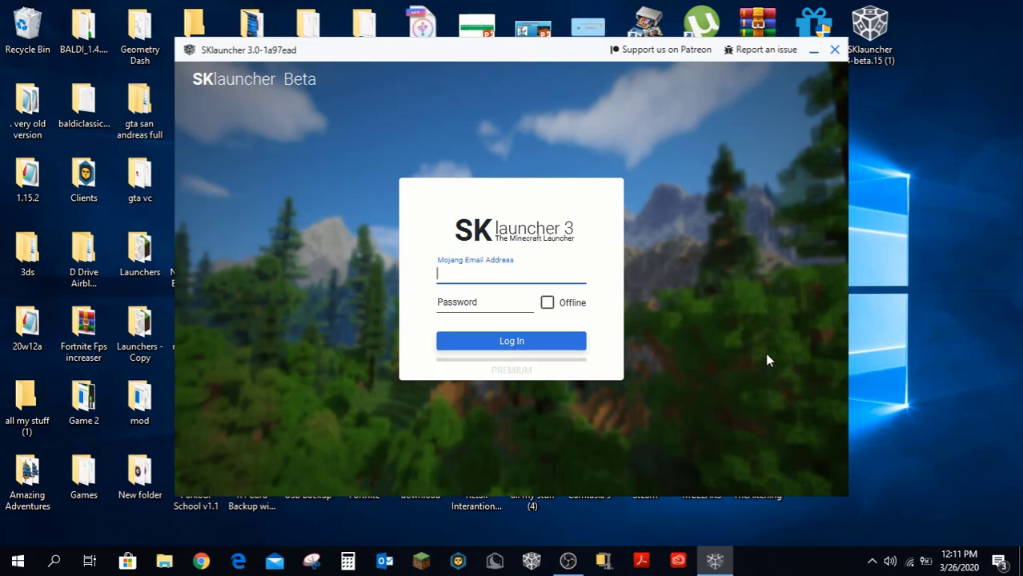
Sign in offline with the alt username, then close SKlauncher.
type("hsdfjgfojgoi")
key("ctrl+a")
key("BackSpace")
type("Su")
left_click(547, 305)
left_click(515, 350)
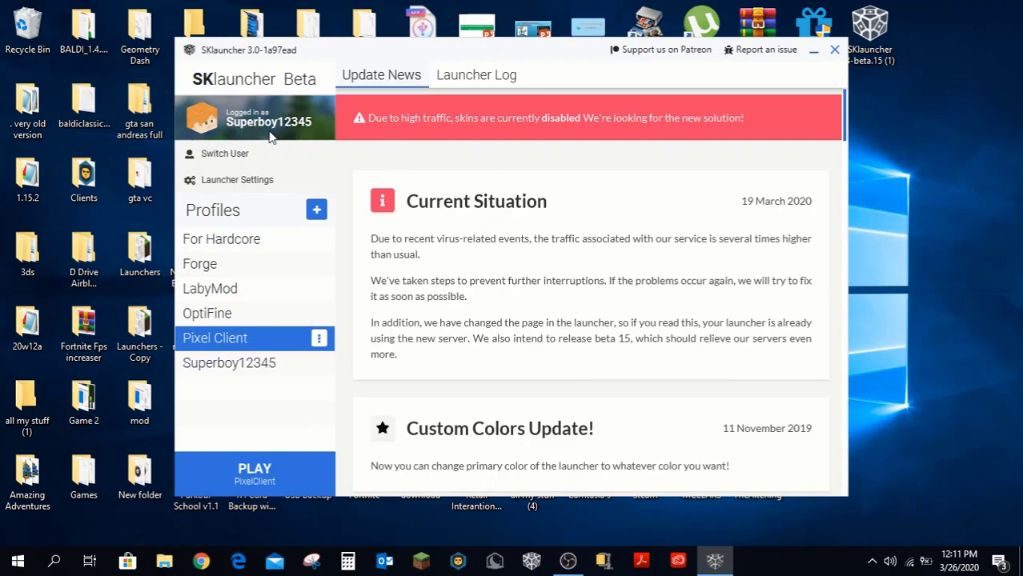
left_click(834, 50)
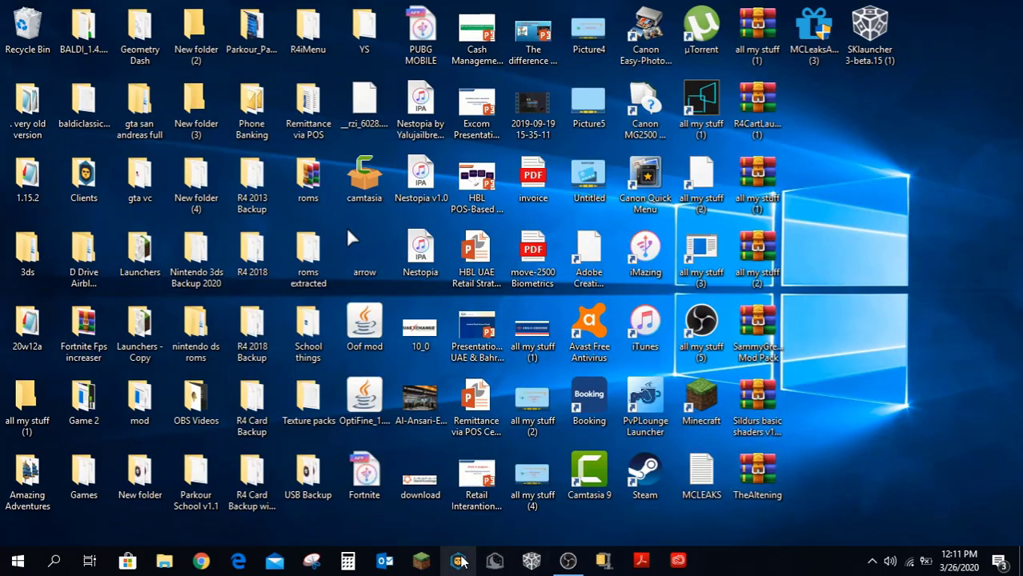
Open Minecraft Launcher, check the Skins tab, and return to the Java Edition Play page.
left_click(568, 560)
left_click(570, 562)
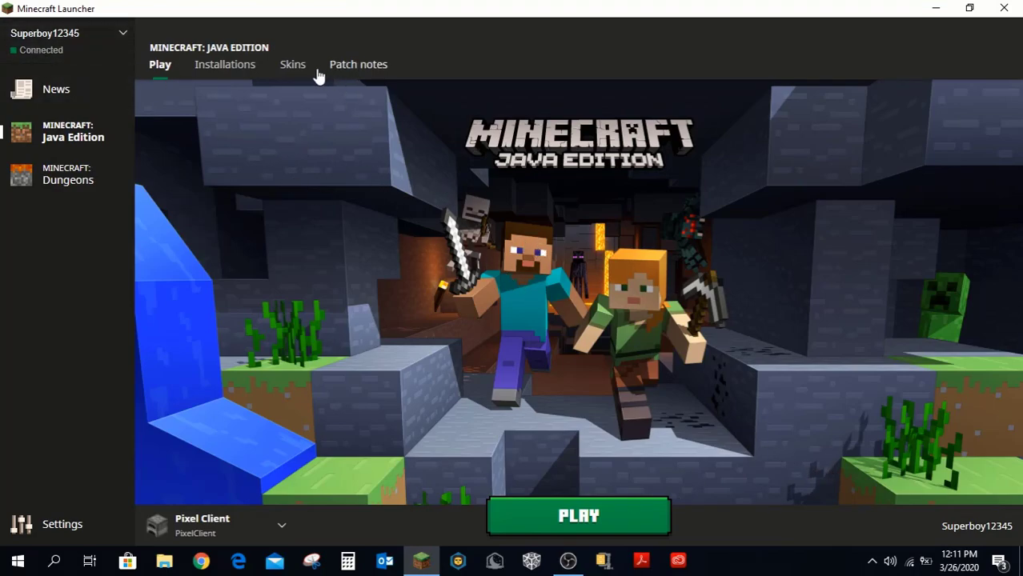
left_click(293, 66)
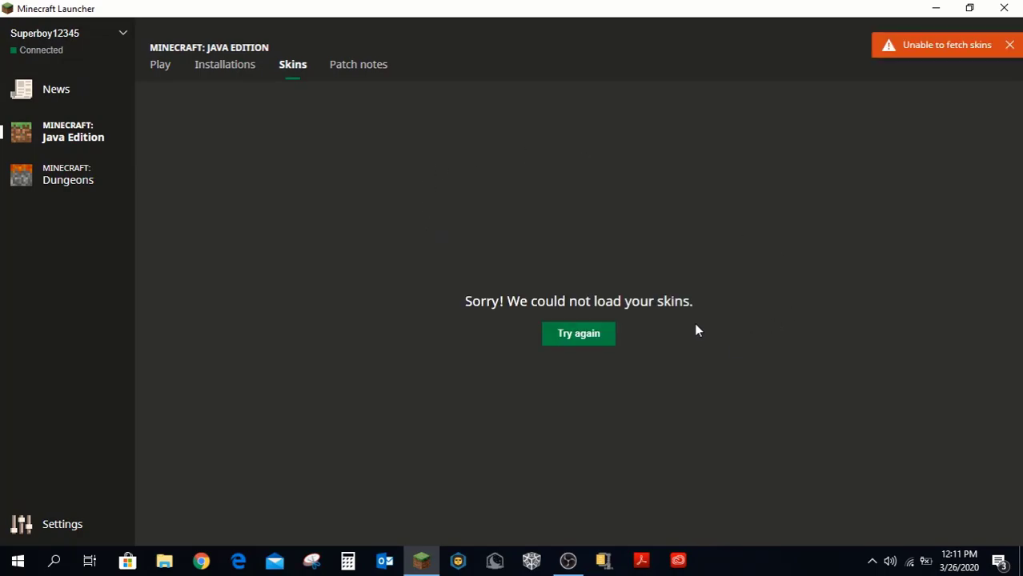
left_click(162, 67)
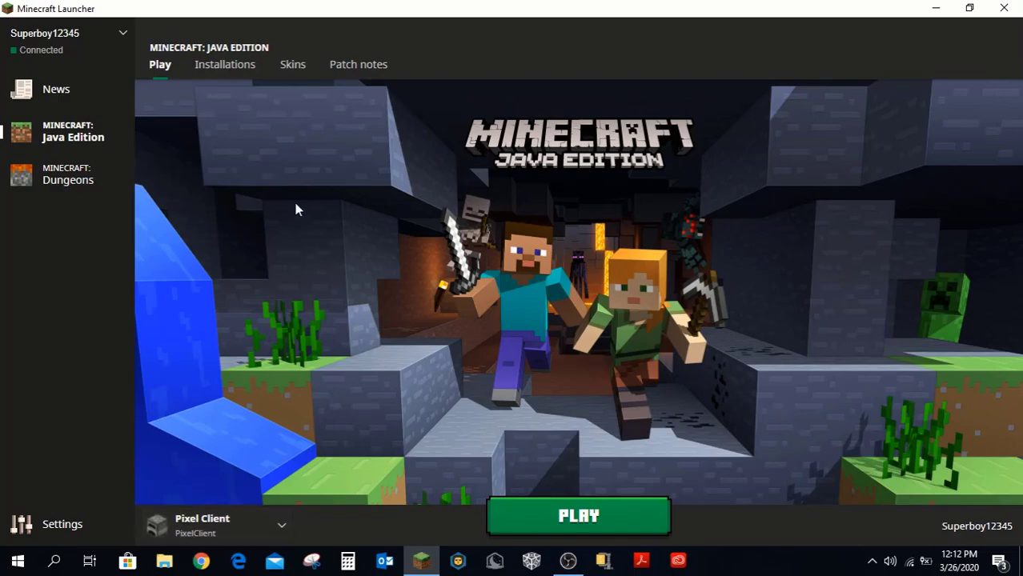
left_click(216, 66)
Return to the Java Edition Play page and check the account dropdown for the alt account.
left_click(162, 68)
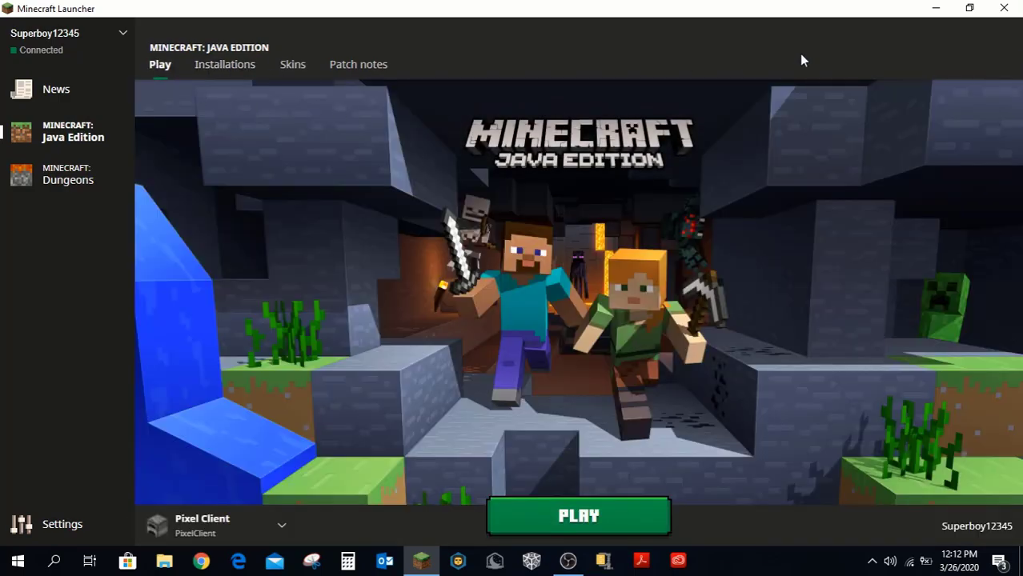
left_click(71, 32)
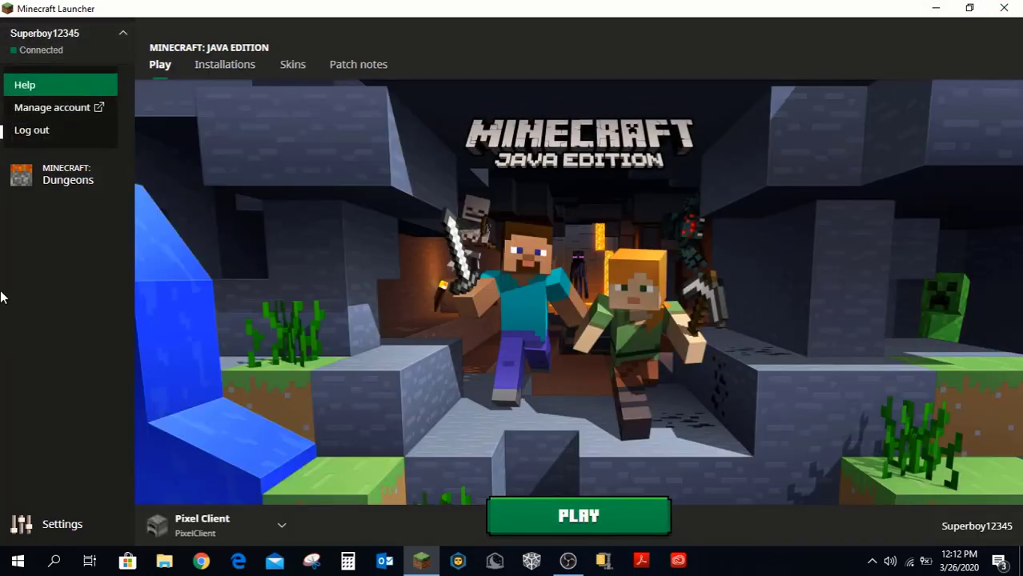
left_click(364, 186)
Minimize, restore, close and relaunch the launcher, then view the installation list beside PLAY.
left_click(934, 8)
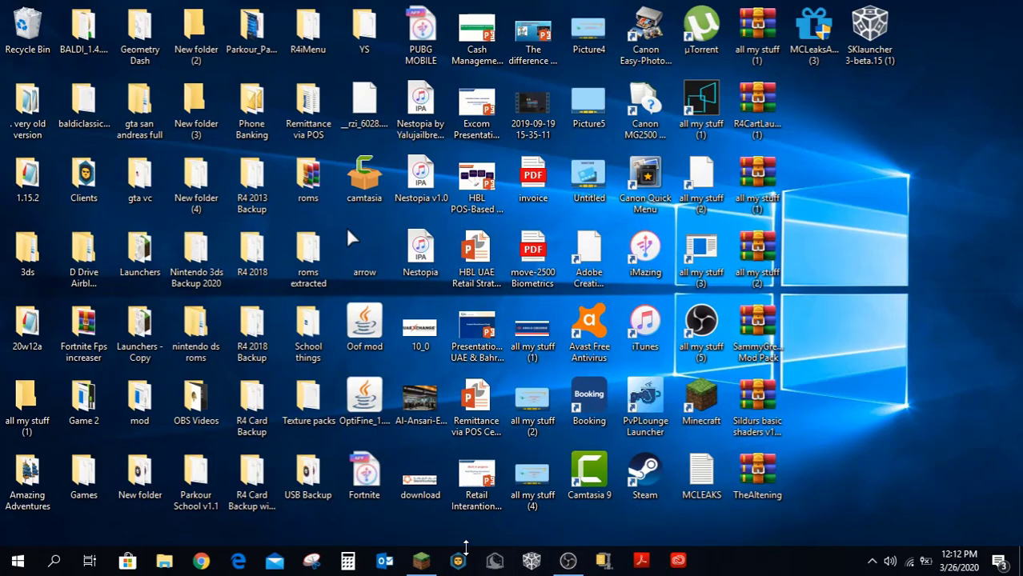
left_click(421, 561)
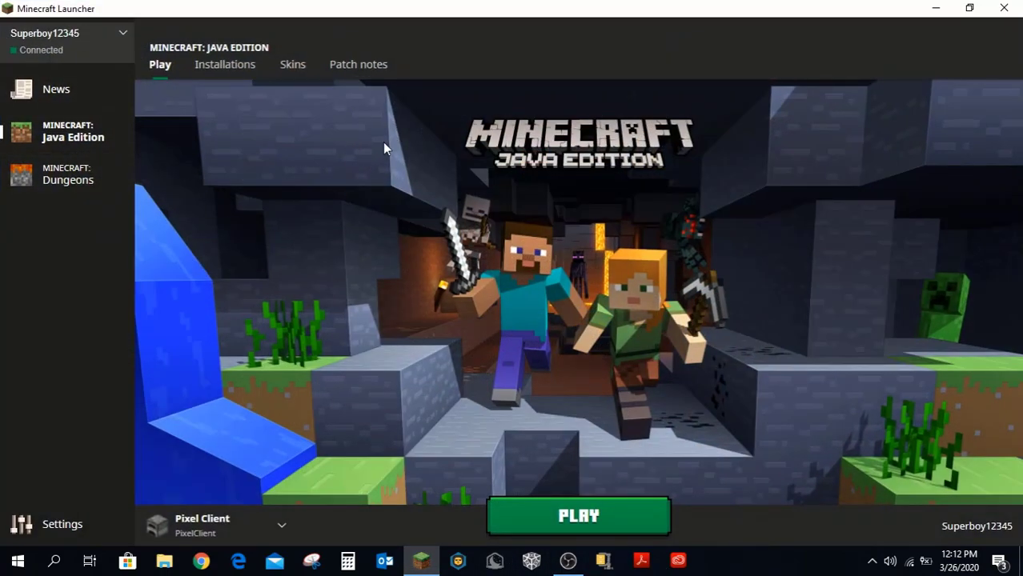
left_click(1004, 8)
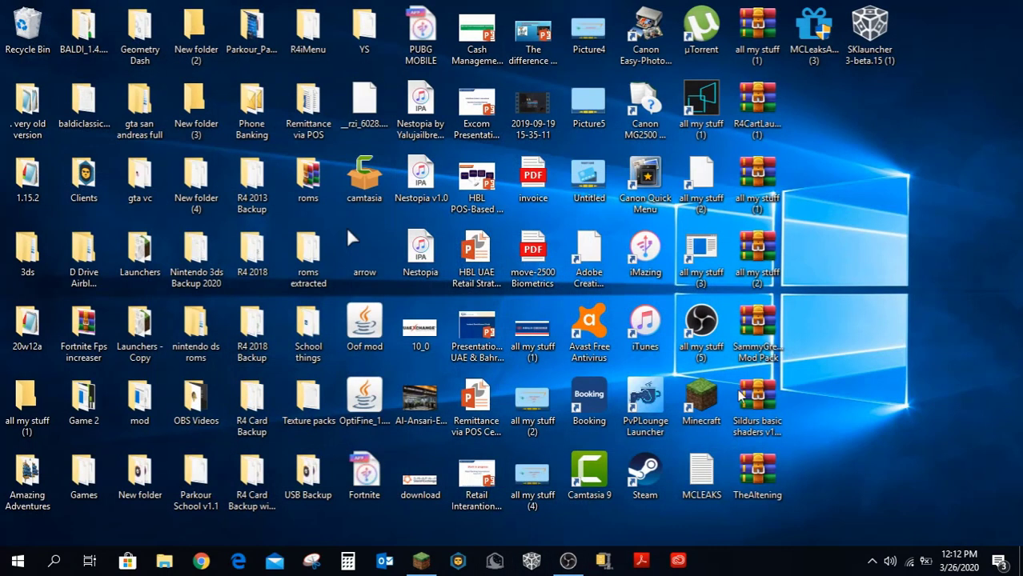
left_click(422, 562)
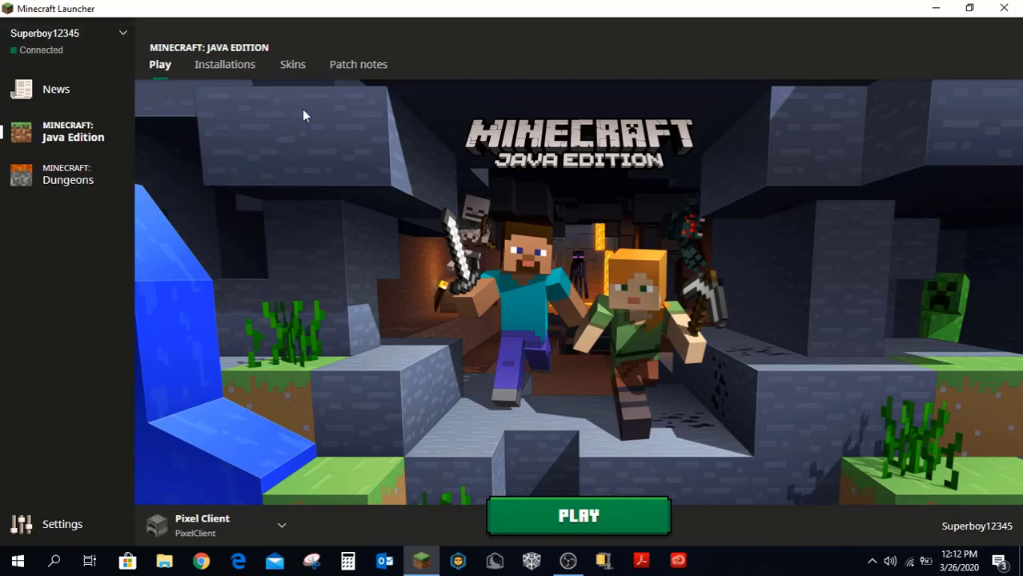
left_click(238, 525)
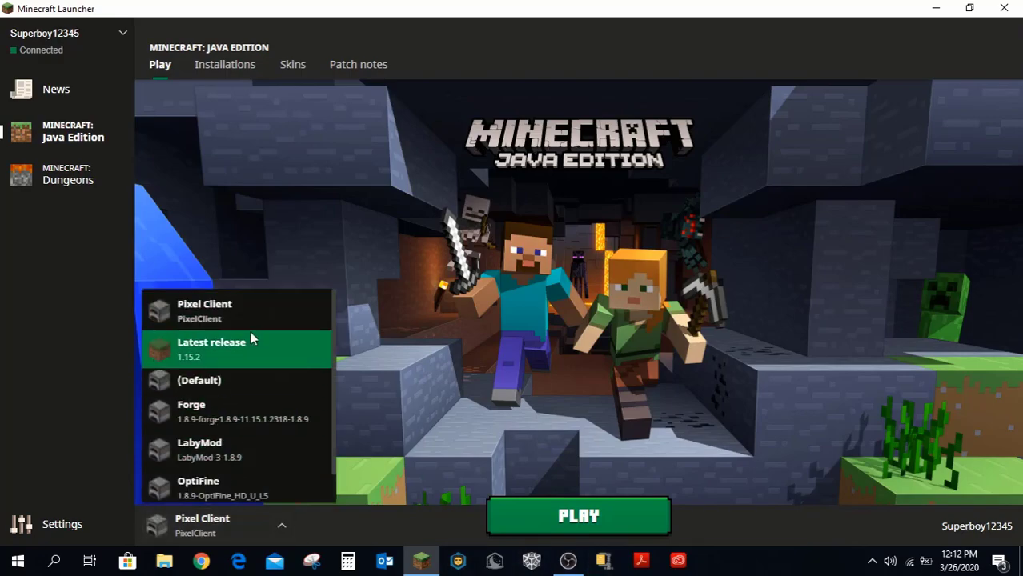